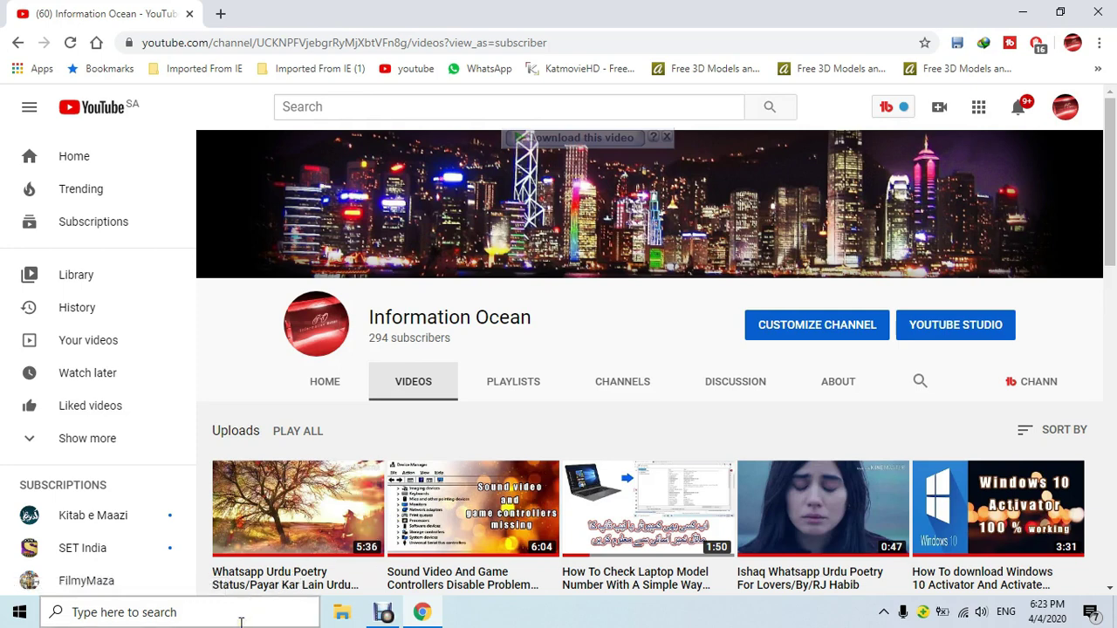
left_click(173, 614)
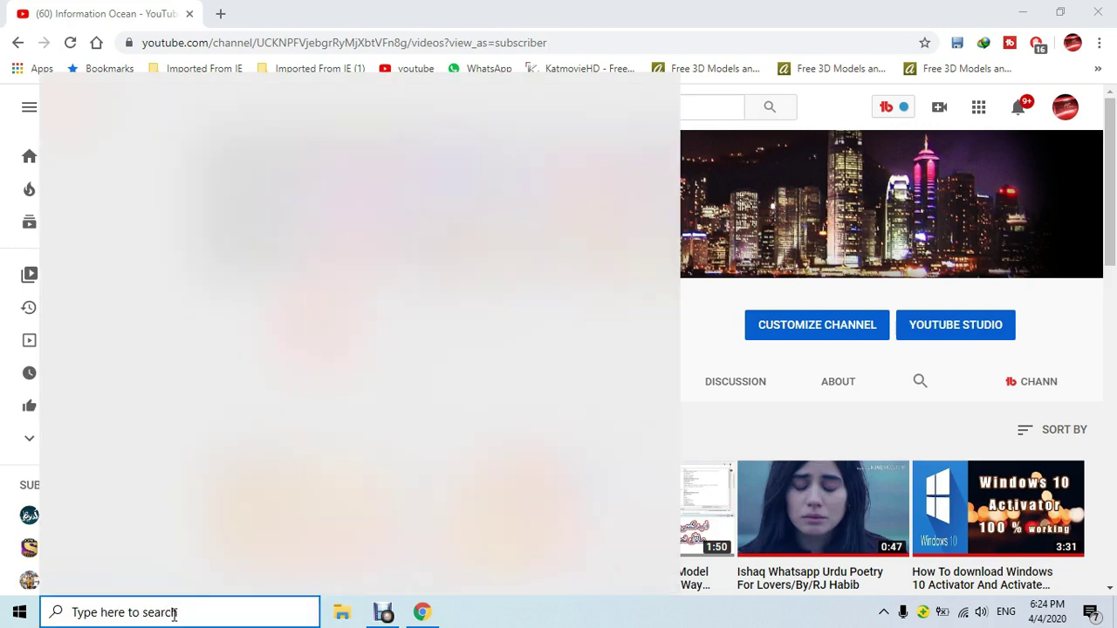
type("run")
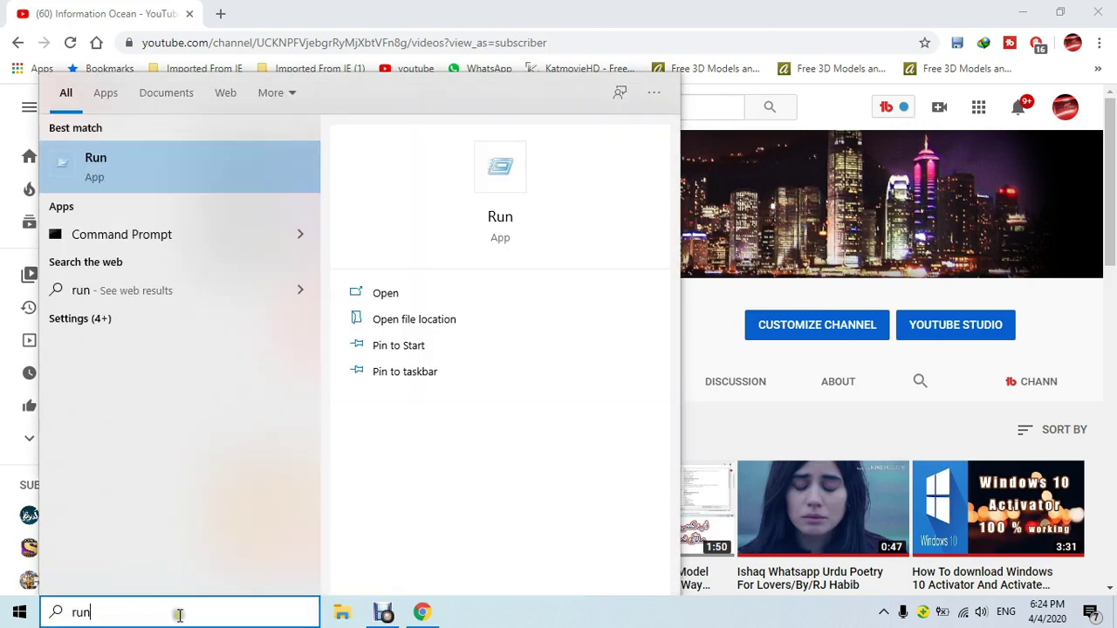
left_click(122, 168)
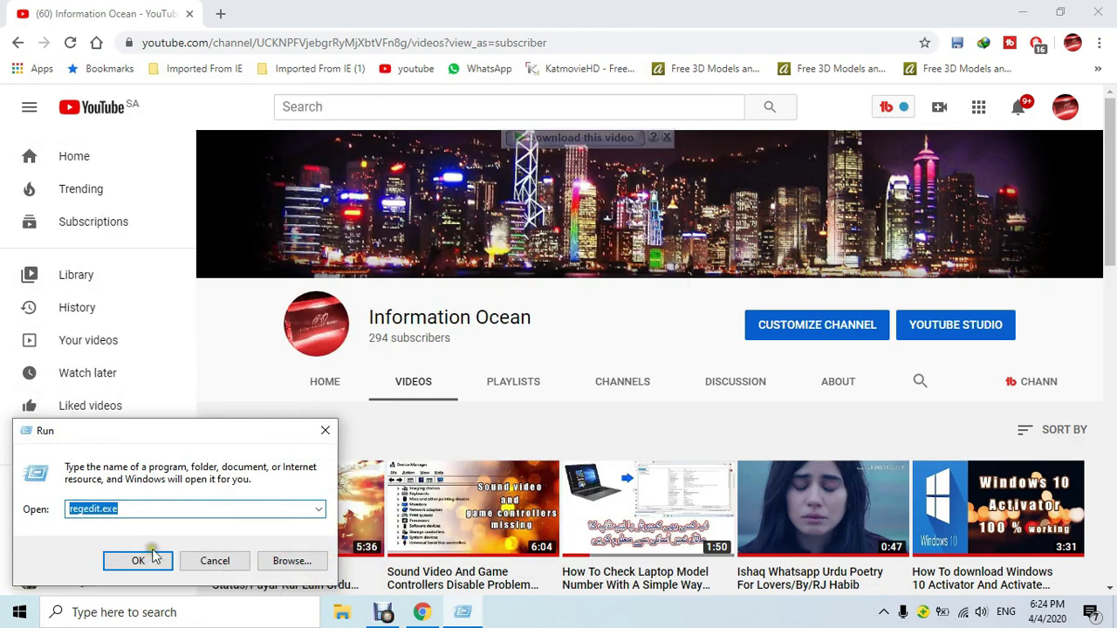
left_click(212, 563)
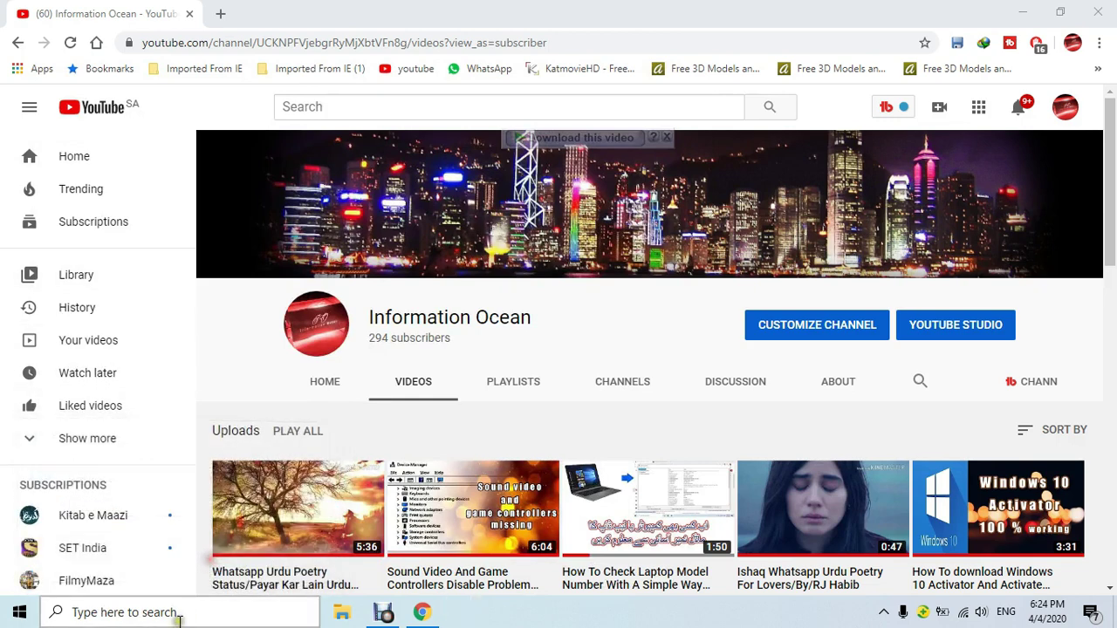
Open the Run dialog through Windows search and launch services.msc
left_click(175, 613)
type("r")
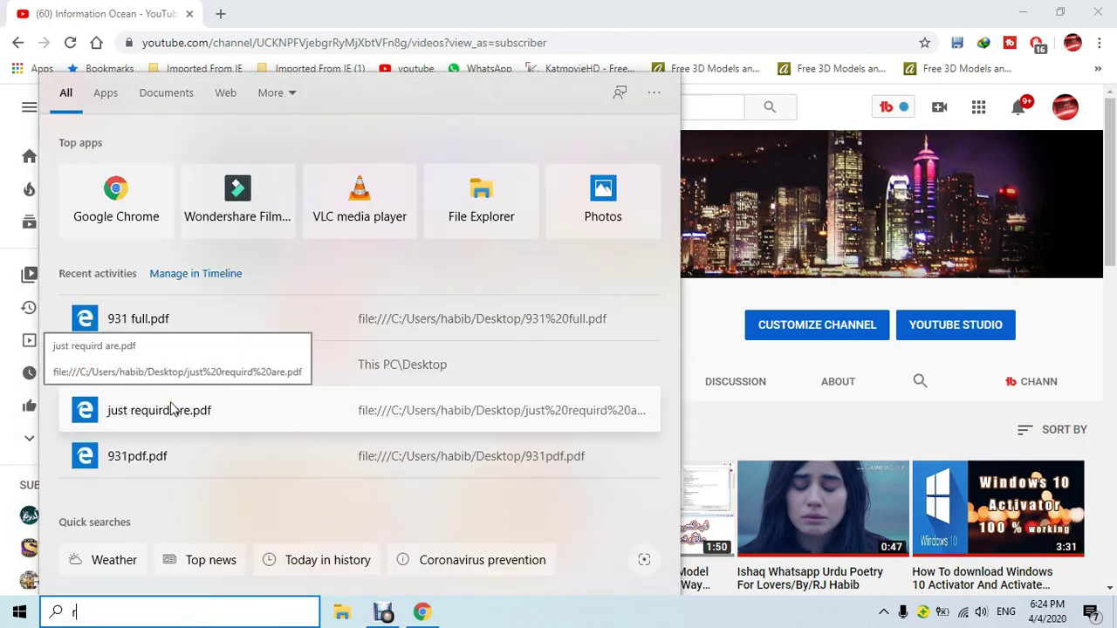
type("un")
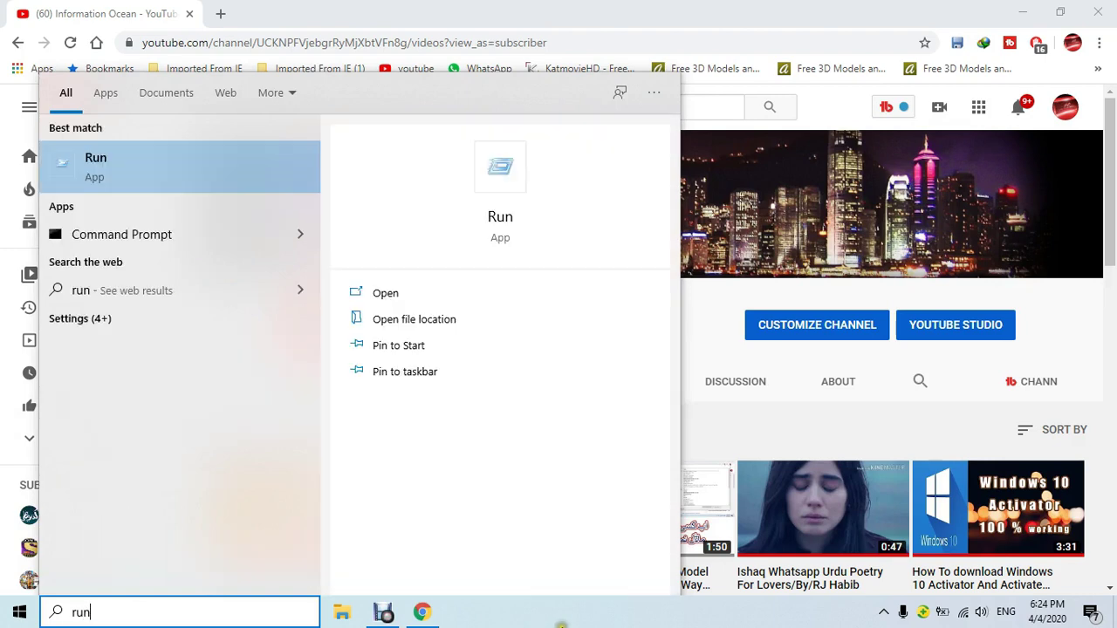
key("Return")
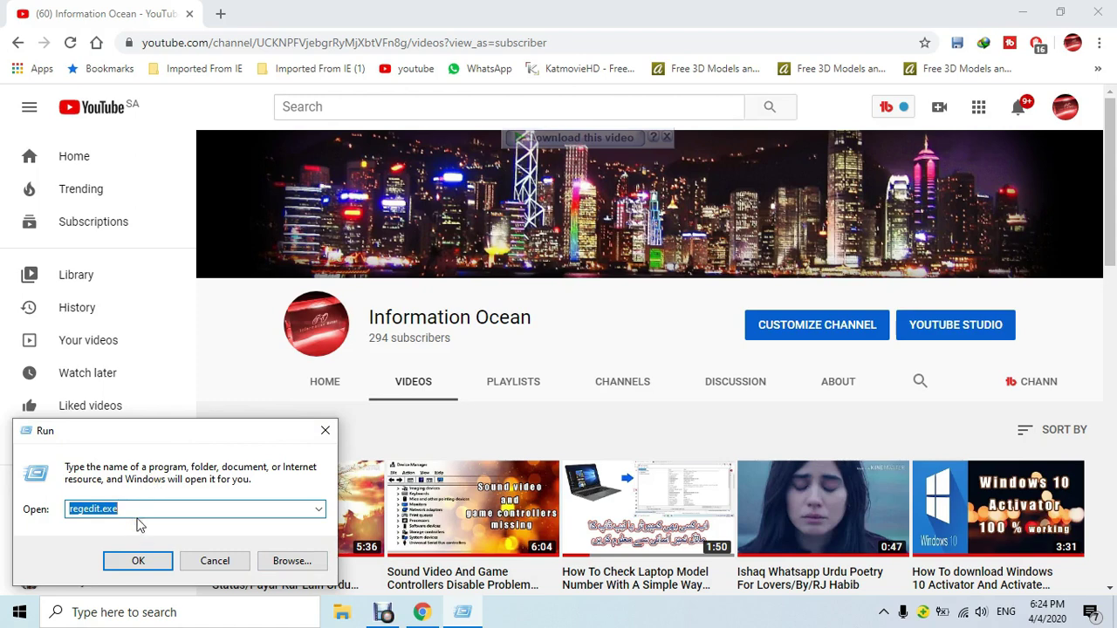
type("services")
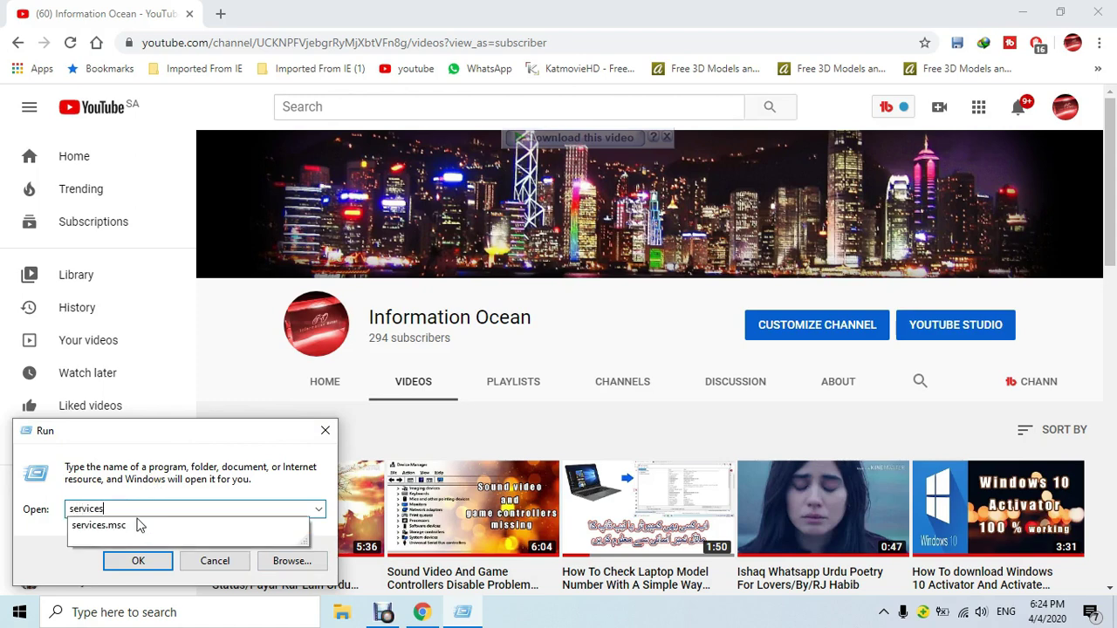
type(".msc")
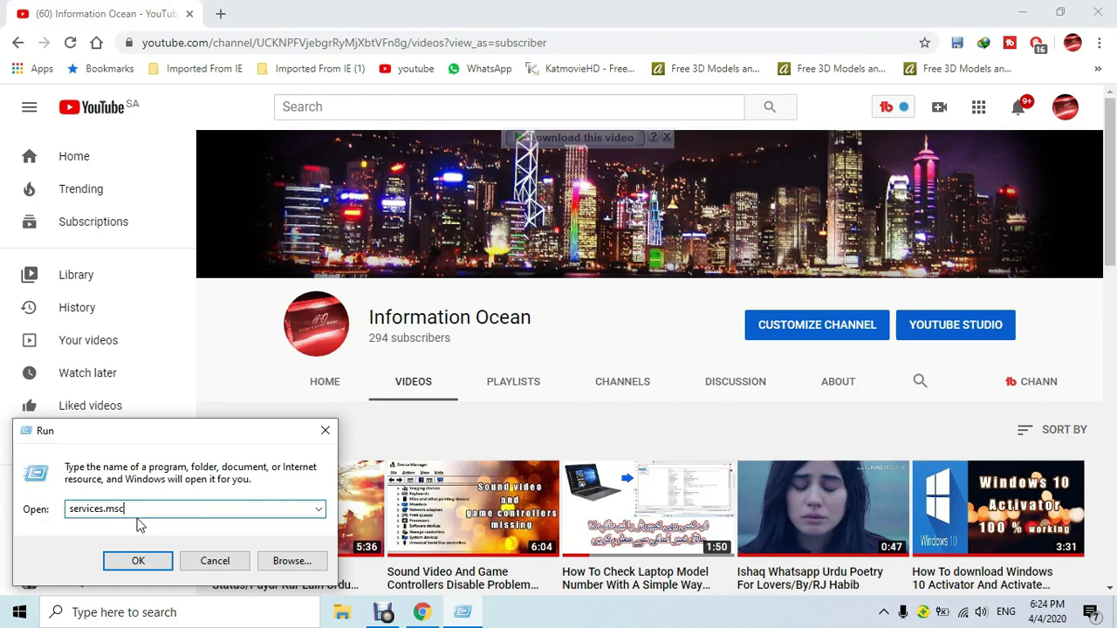
left_click(139, 563)
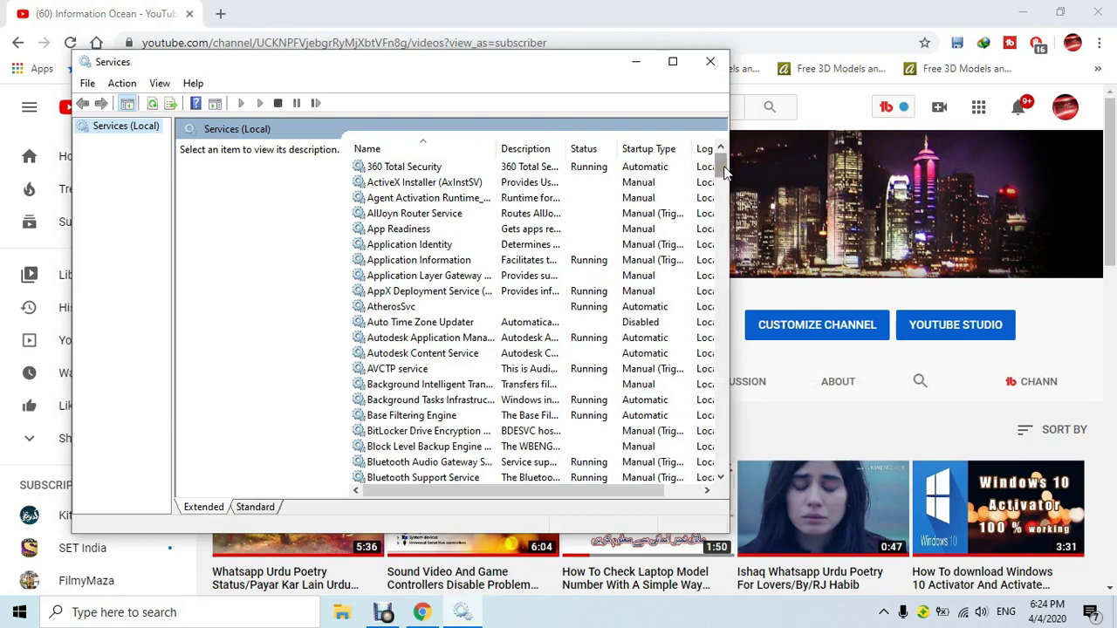
Restart the Windows Audio service and close the Services window
left_click_drag(725, 171, 725, 458)
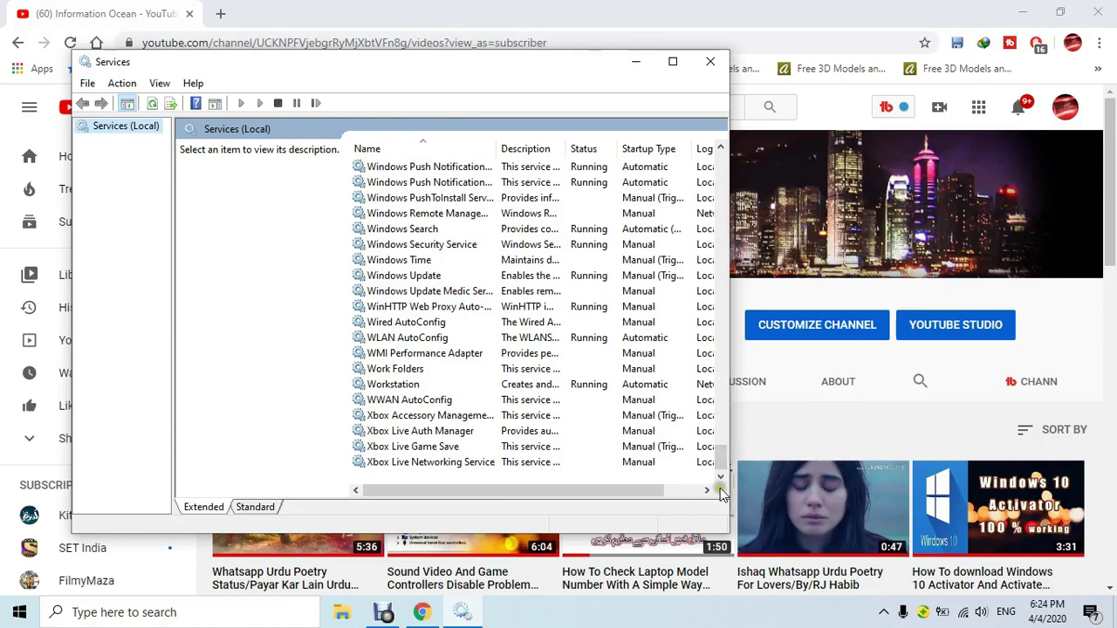
scroll(515, 328, "up", 6)
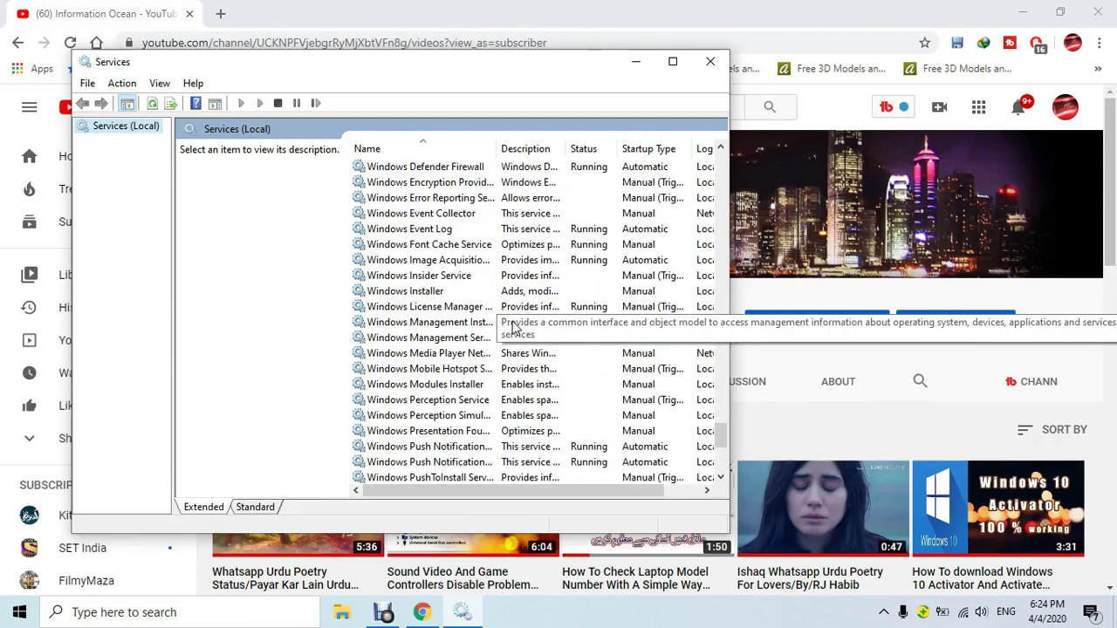
scroll(515, 327, "up", 5)
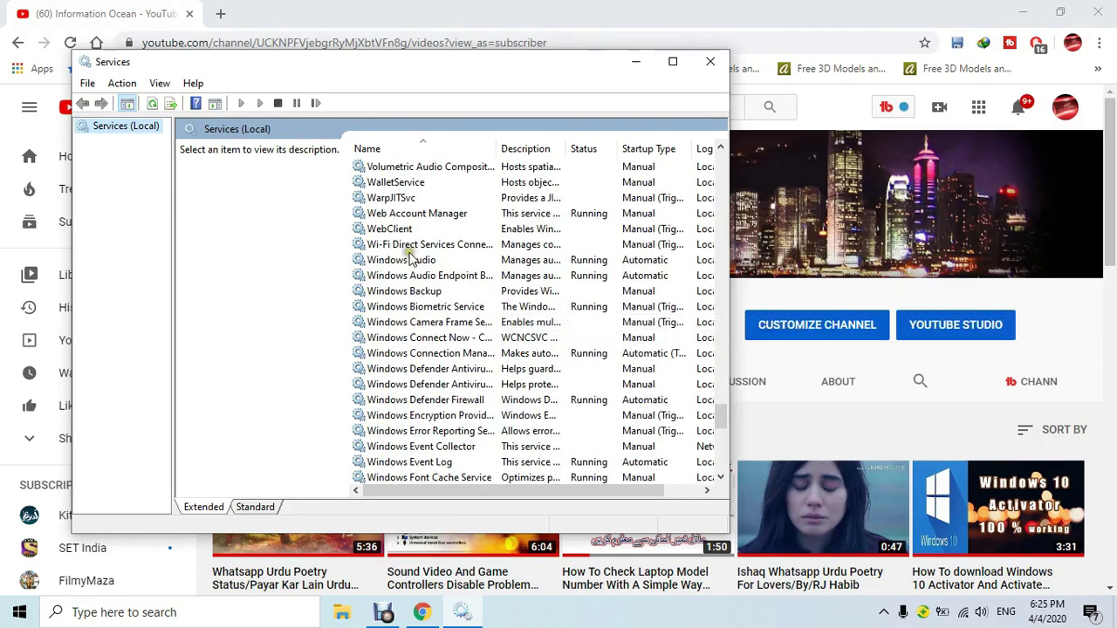
left_click(402, 261)
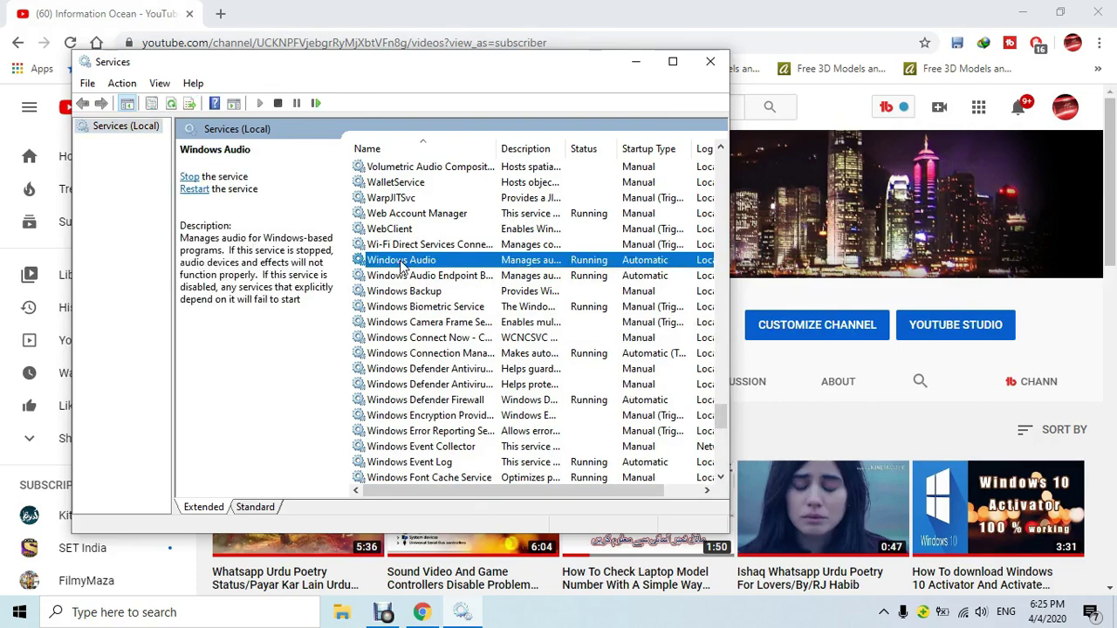
left_click(199, 190)
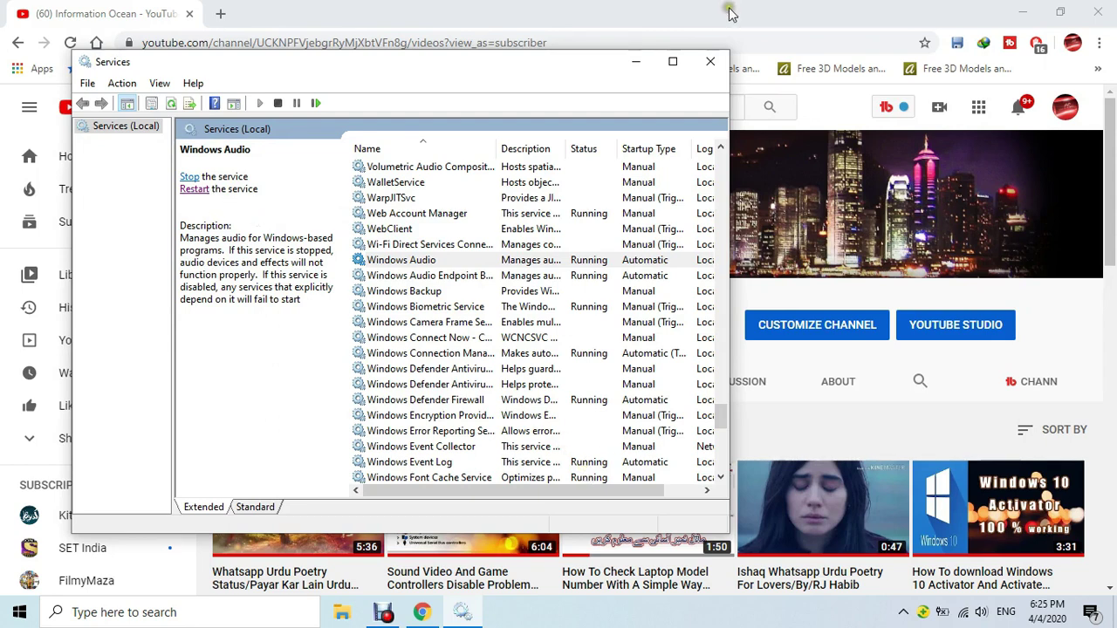
left_click(710, 63)
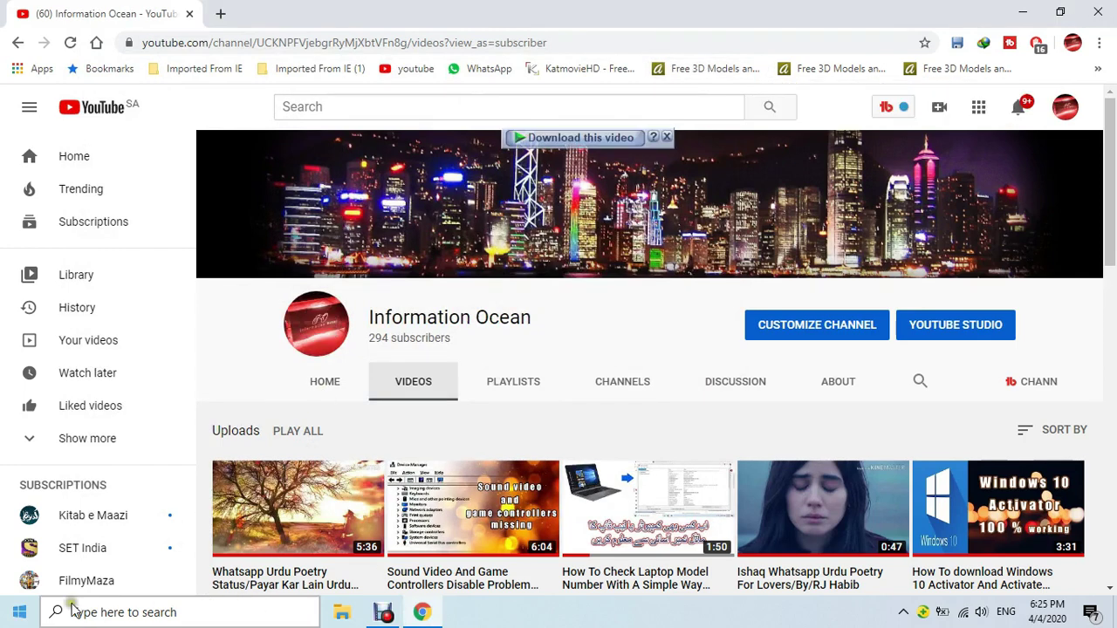
Find the Control Panel through Windows search and open it
left_click(20, 619)
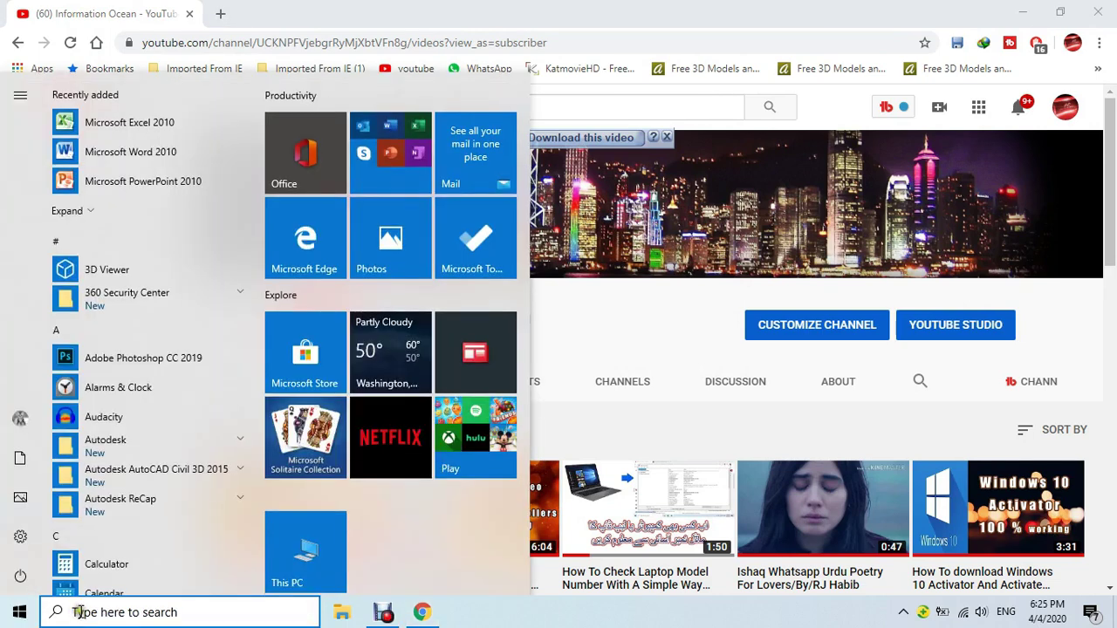
scroll(122, 576, "down", 1)
scroll(128, 576, "down", 1)
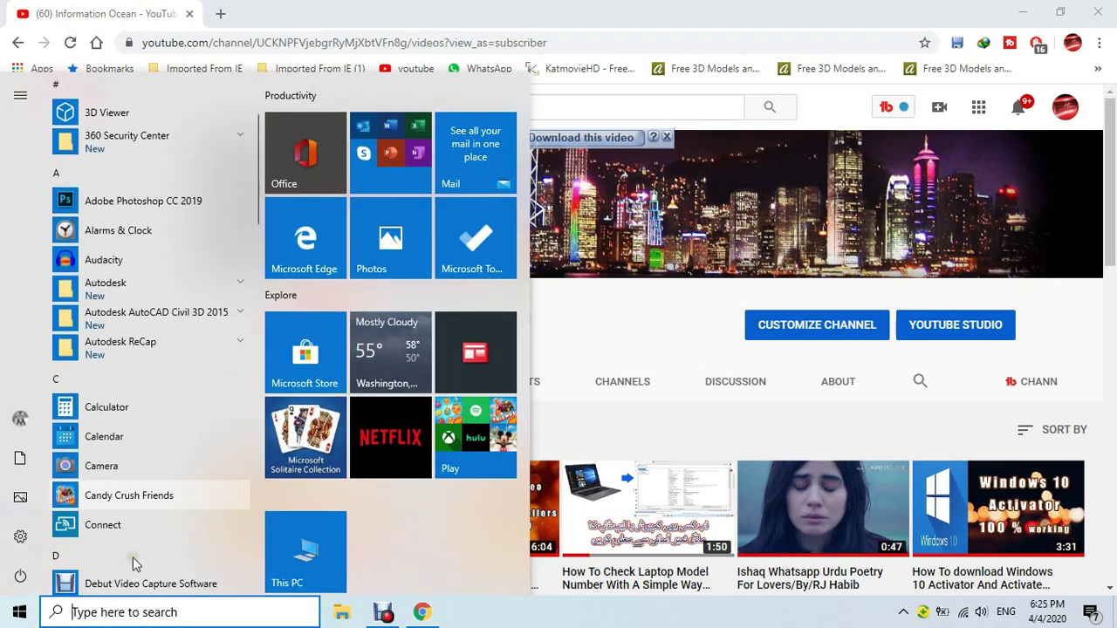
left_click(131, 617)
type("v")
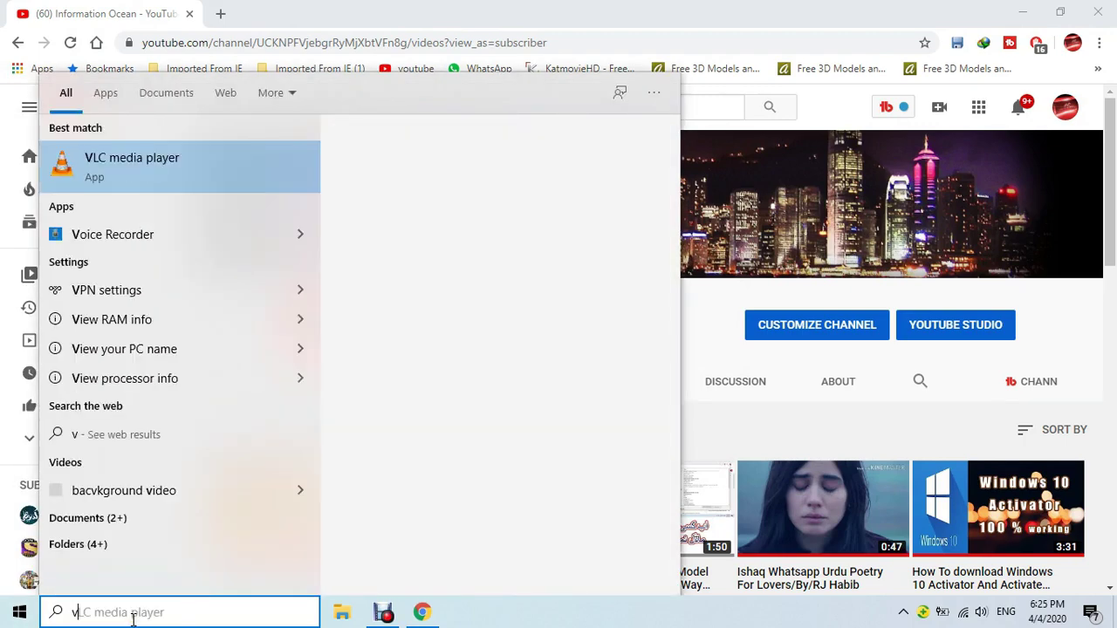
key("BackSpace")
type("contr")
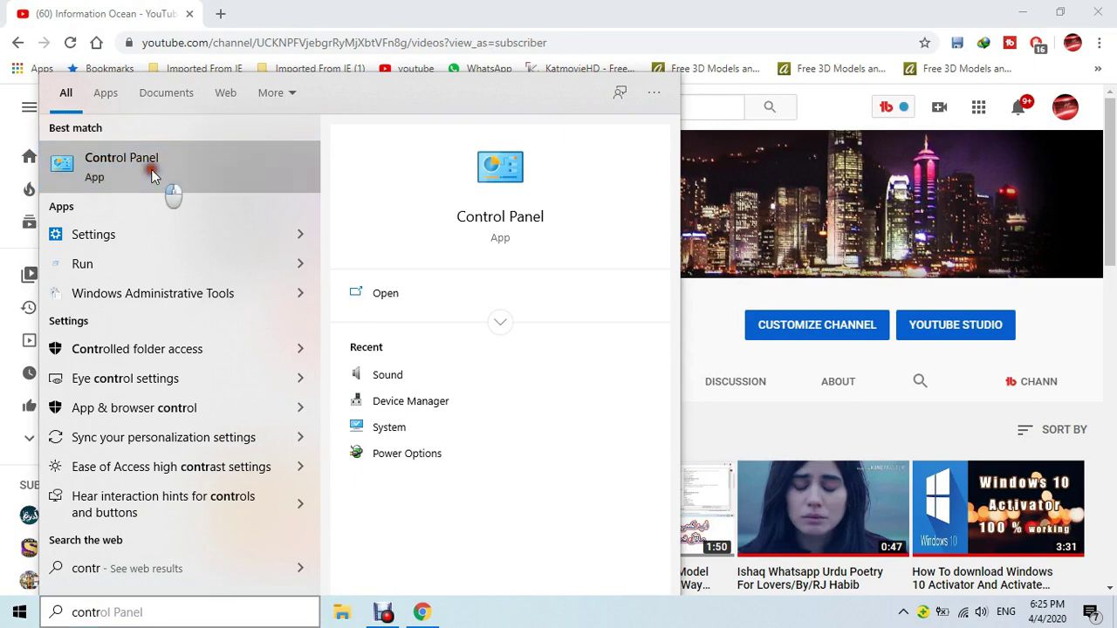
left_click(151, 169)
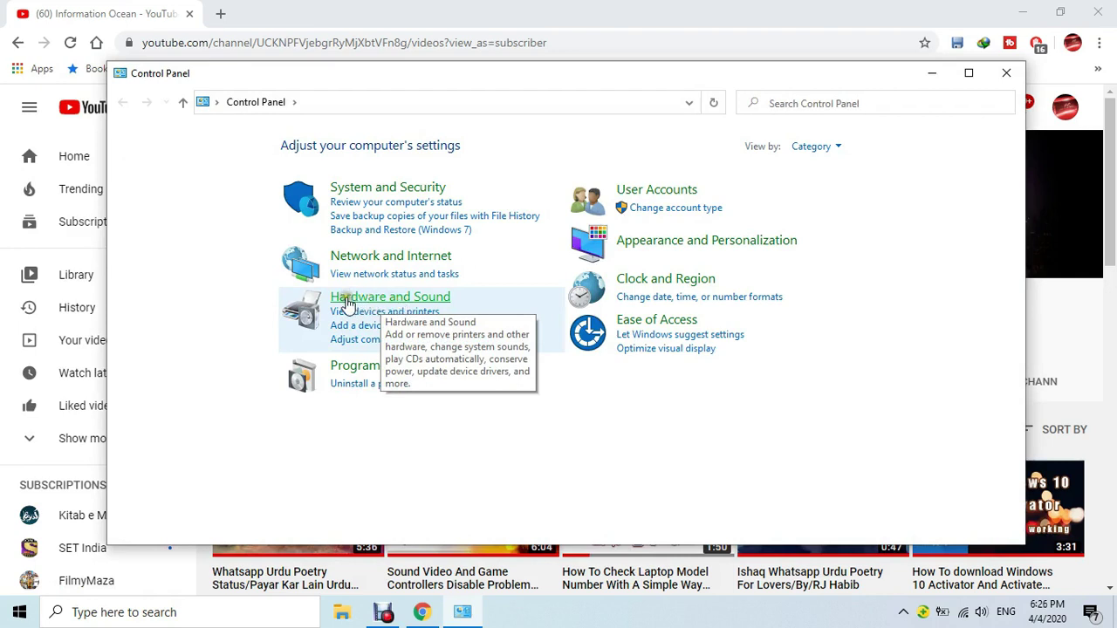
Try the Large icons and Small icons views of the Control Panel and return to Category view
left_click(823, 148)
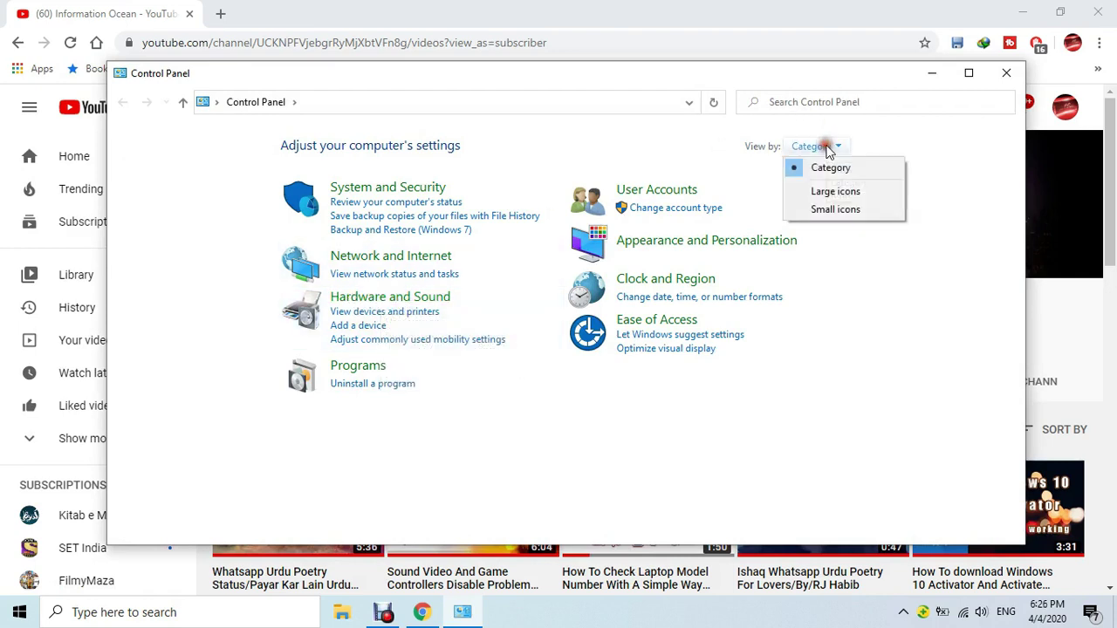
left_click(835, 194)
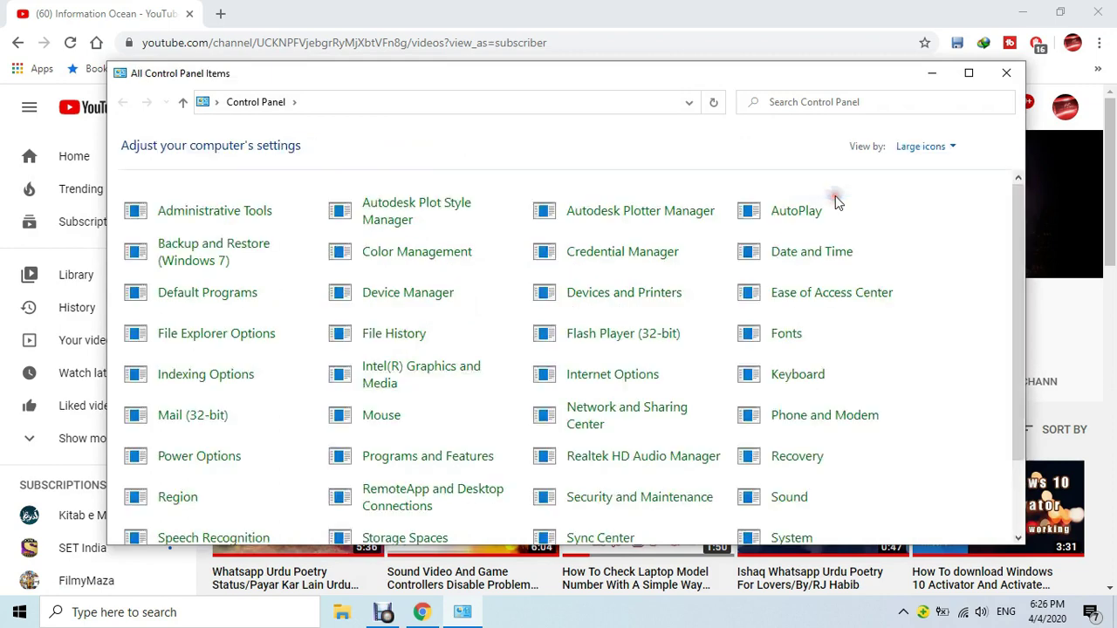
left_click(923, 146)
left_click(933, 210)
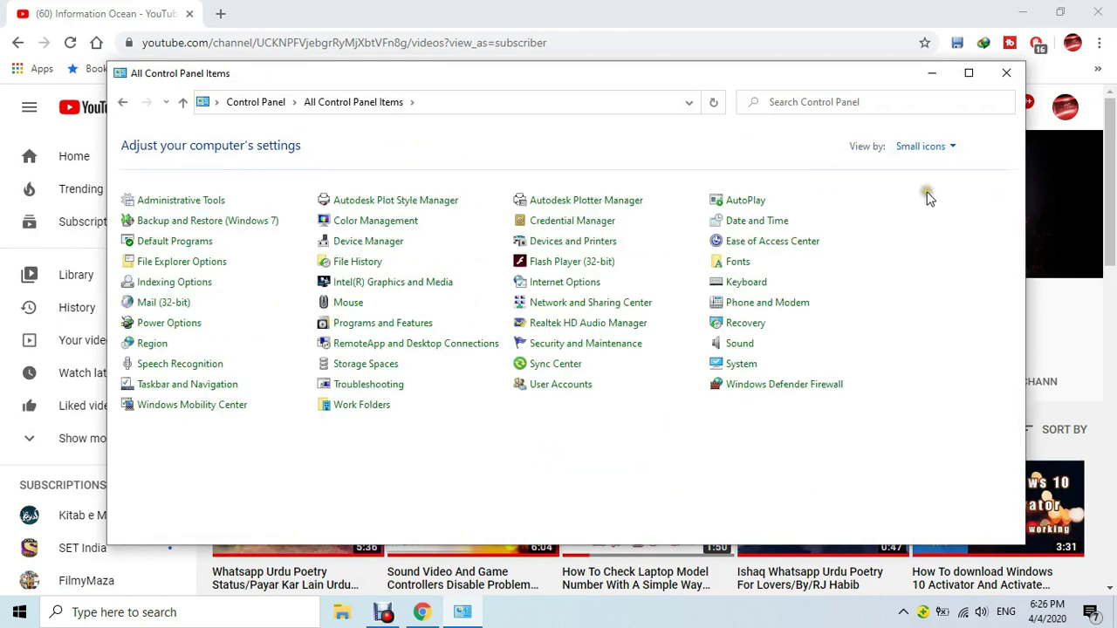
left_click(928, 148)
left_click(934, 168)
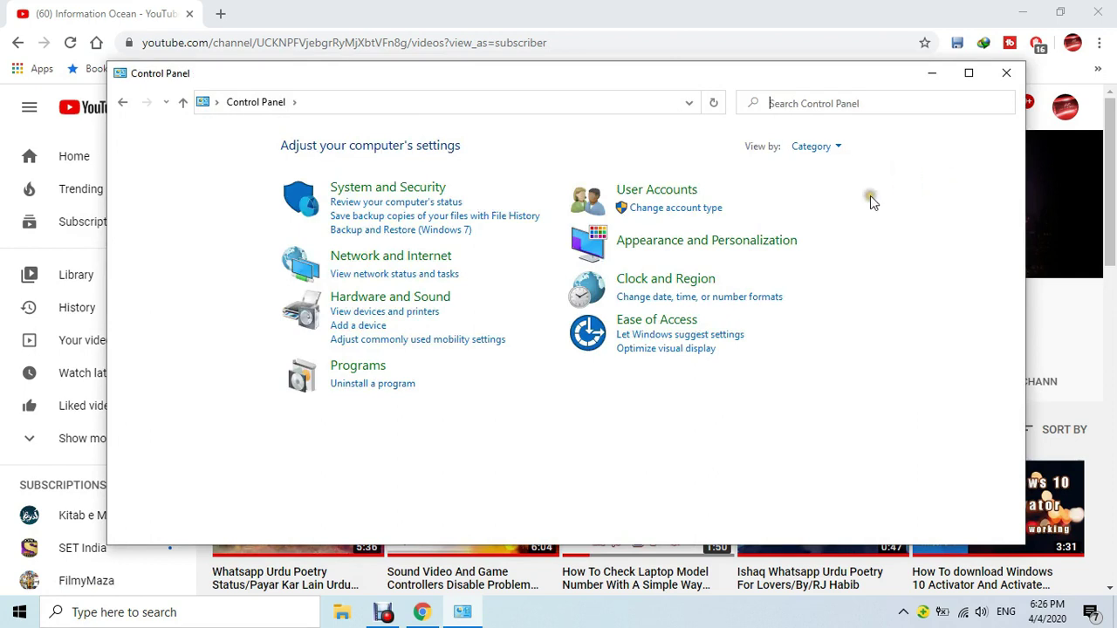
Open the Sound settings under Hardware and Sound and check the display options for disabled and disconnected playback devices
left_click(352, 301)
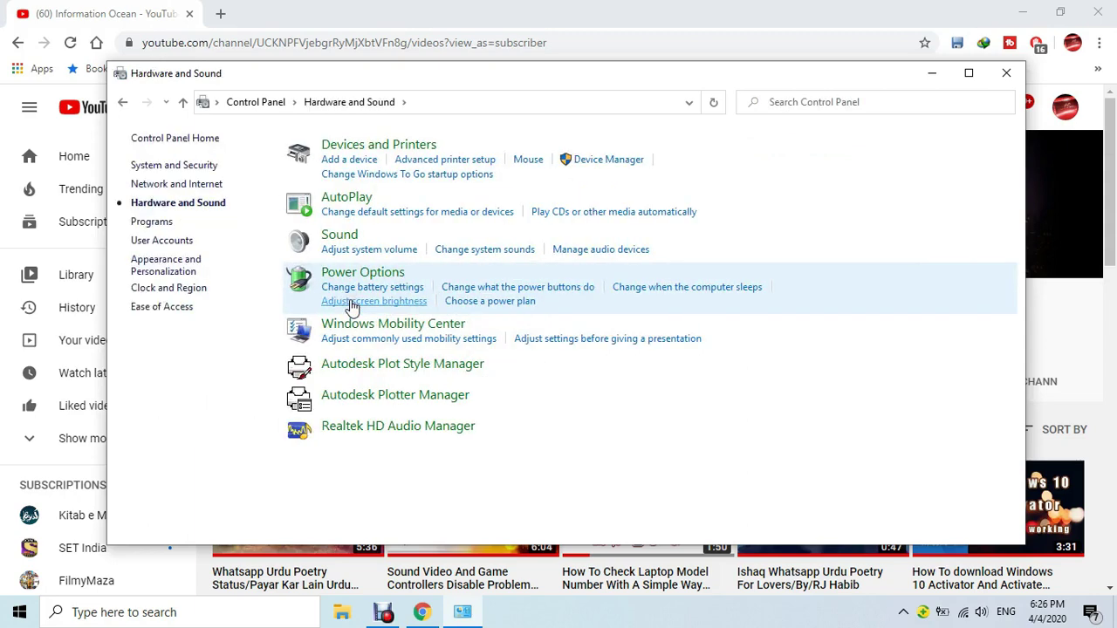
left_click(340, 240)
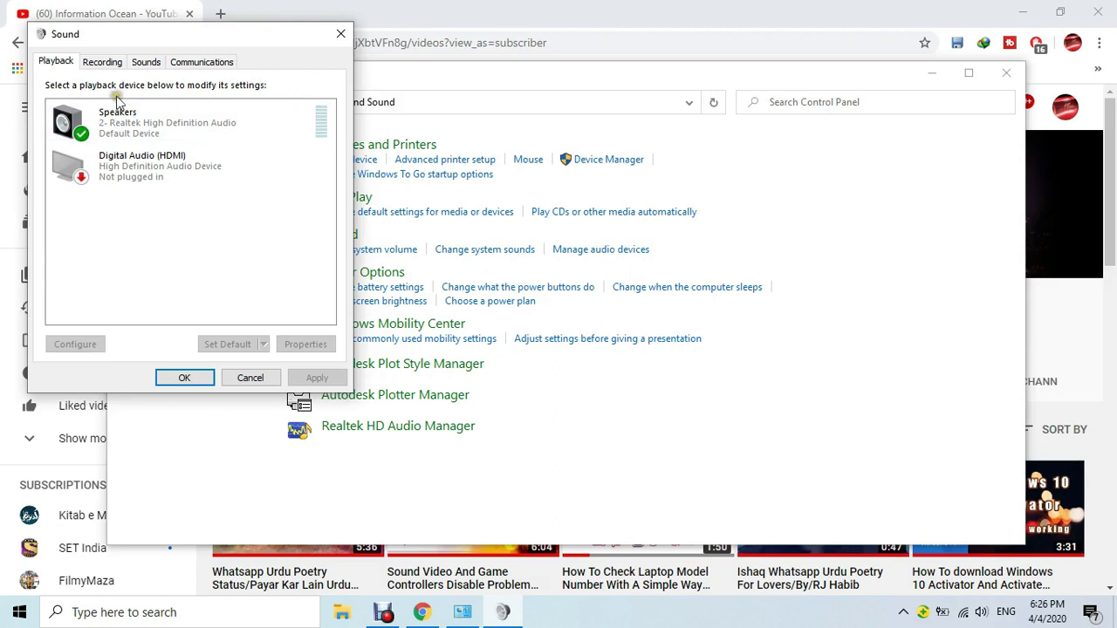
right_click(197, 224)
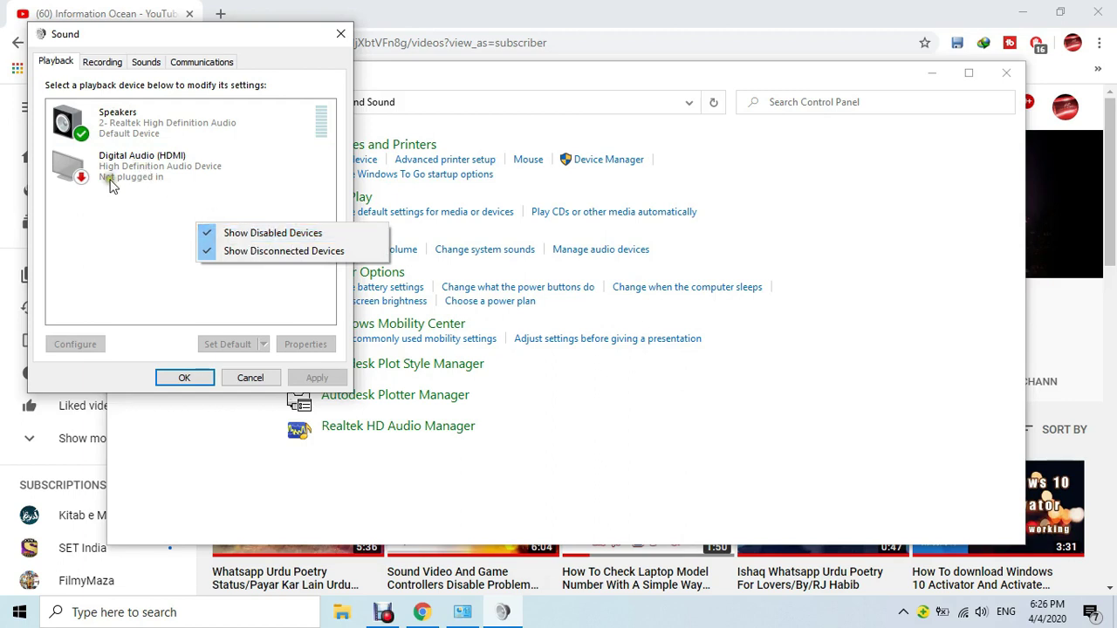
left_click(92, 214)
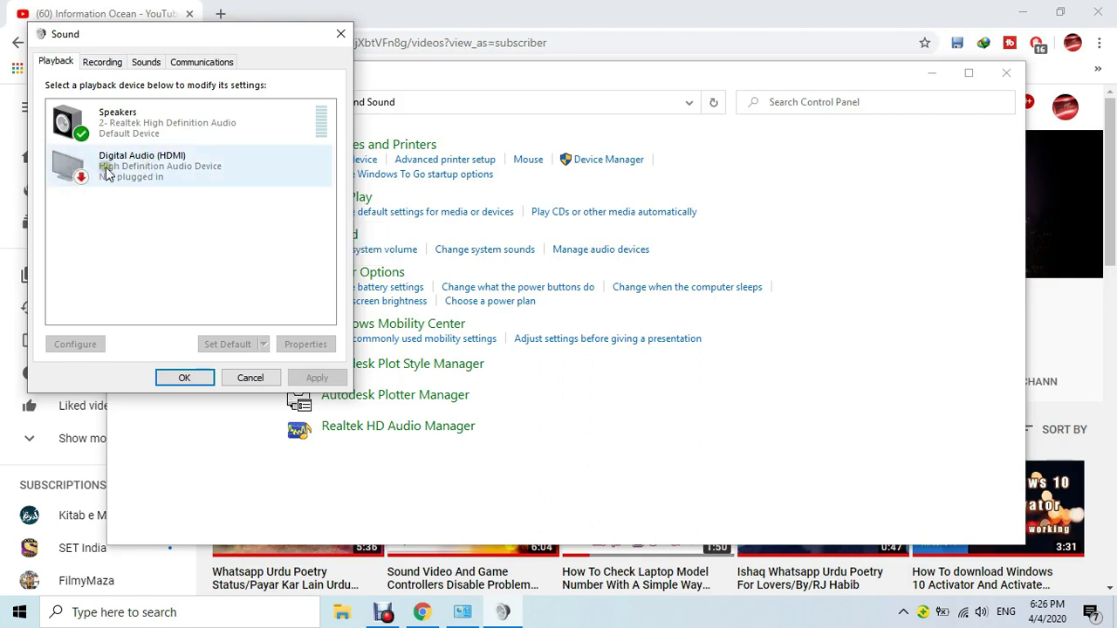
Check the available options for the Digital Audio (HDMI) playback device, and close the Sound and Control Panel windows
left_click(162, 160)
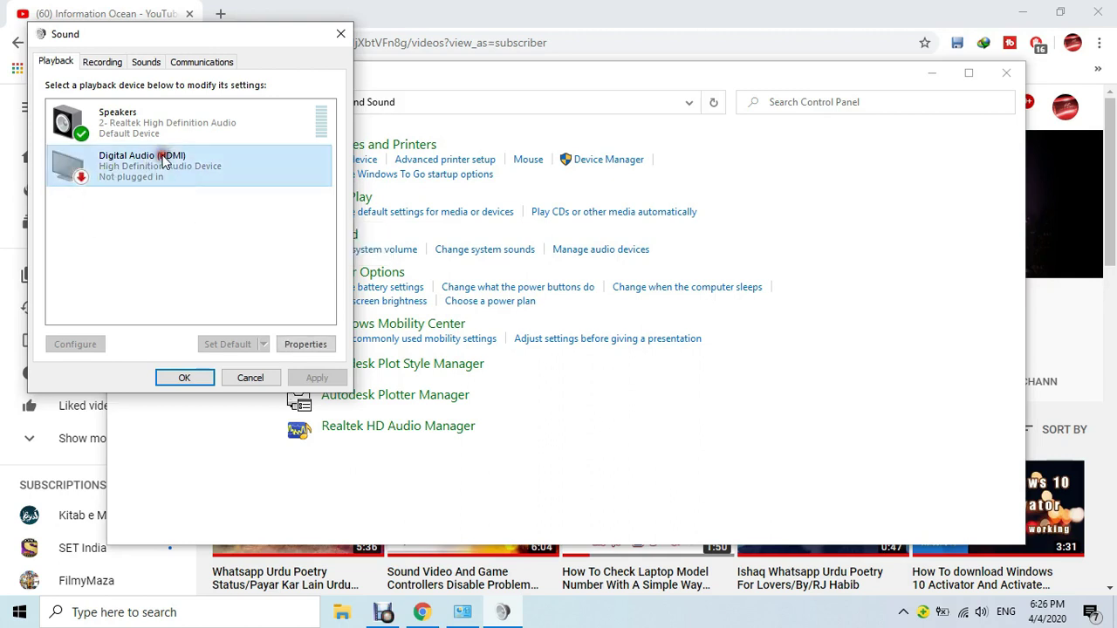
right_click(127, 175)
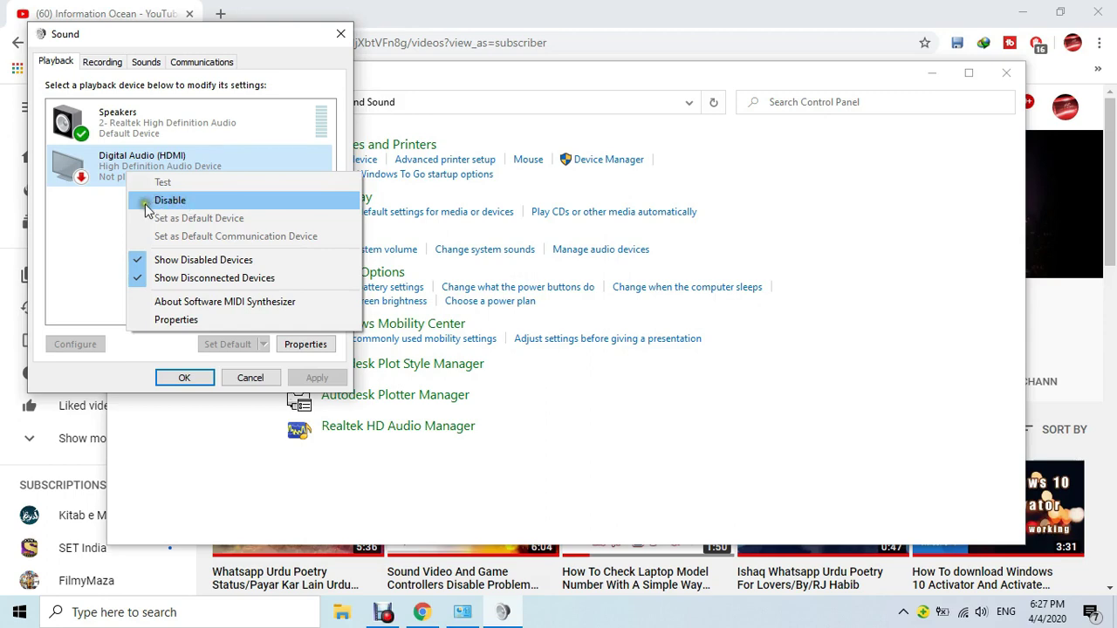
left_click(94, 226)
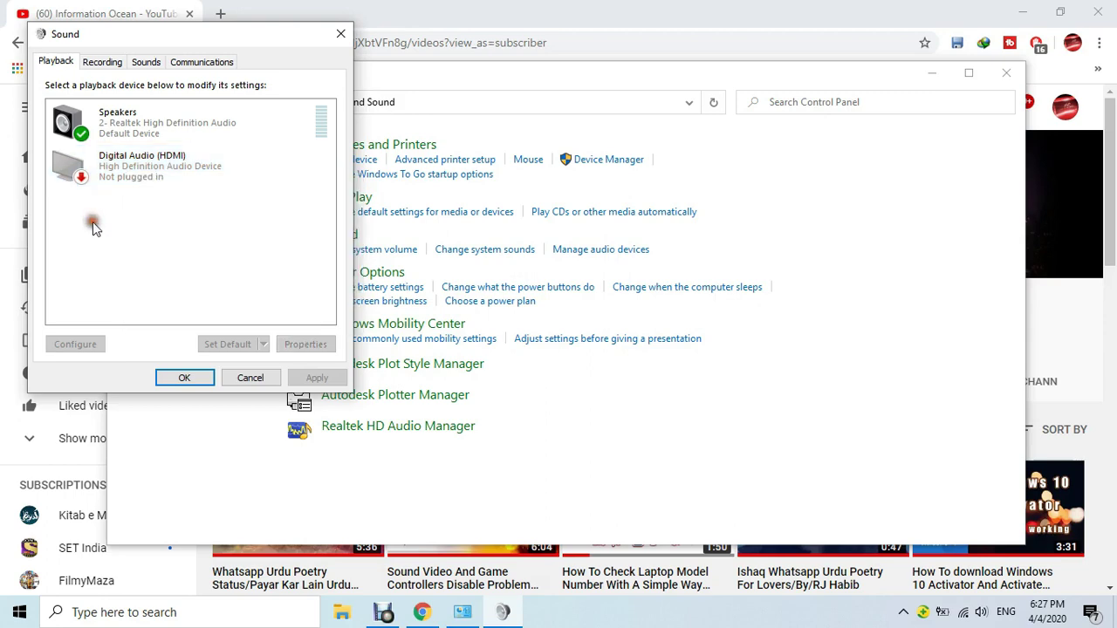
left_click(206, 385)
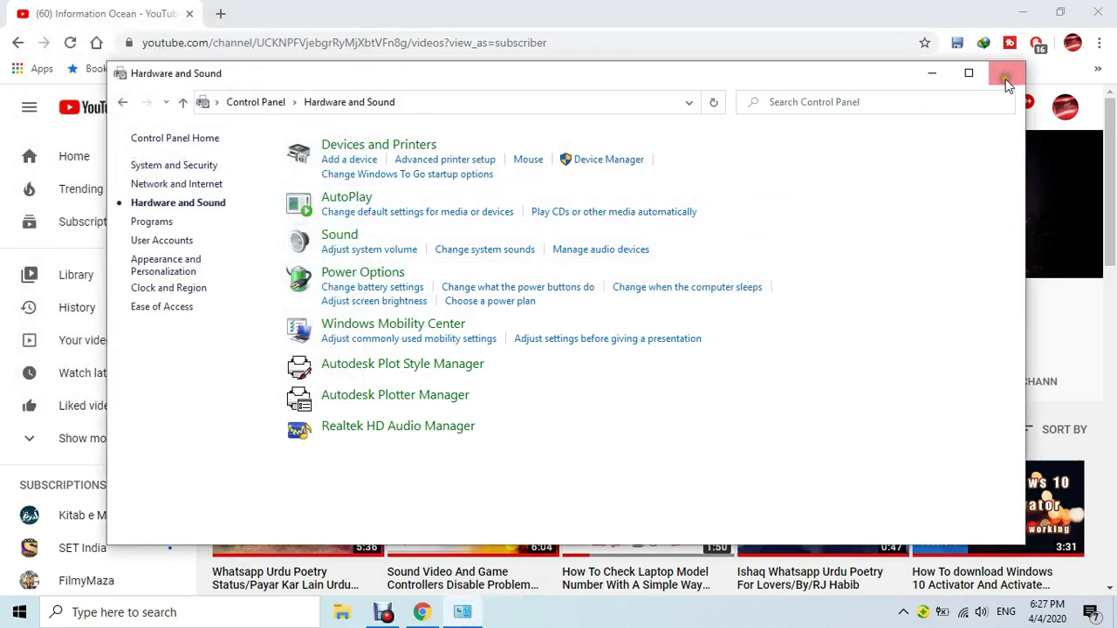
left_click(1008, 76)
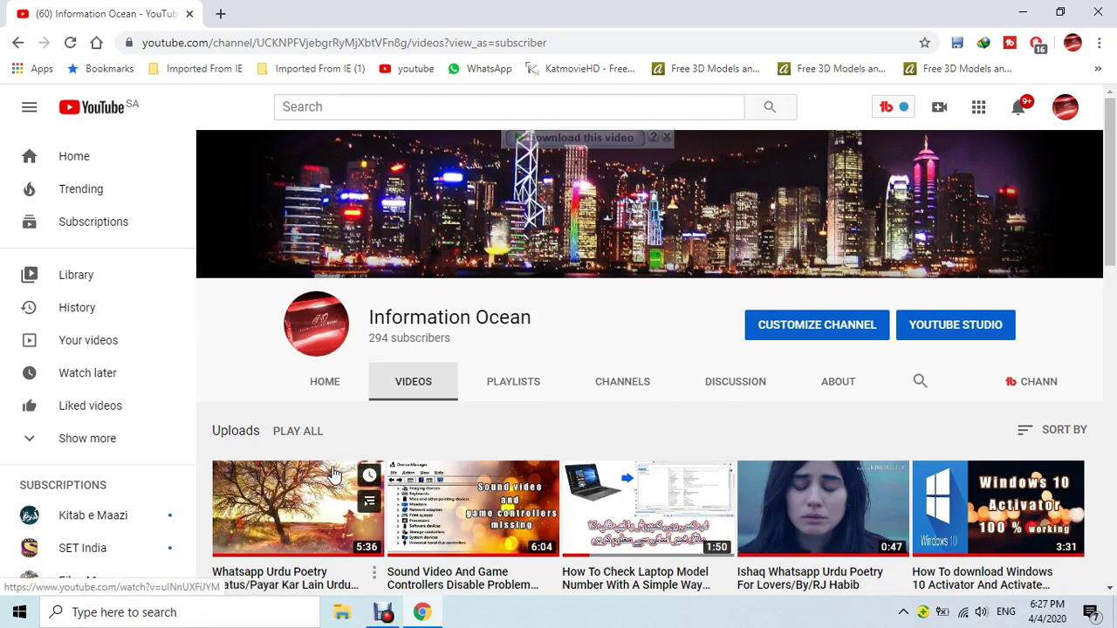
Run regedit.exe through the Run dialog and allow the elevation request to open the Registry Editor
key("super+r")
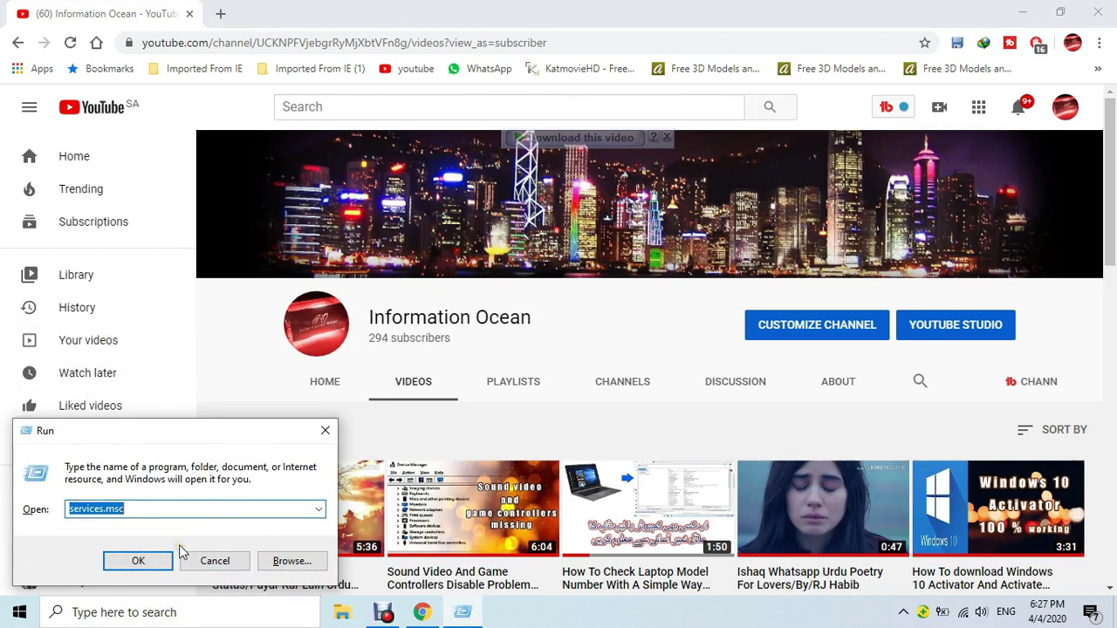
type("re")
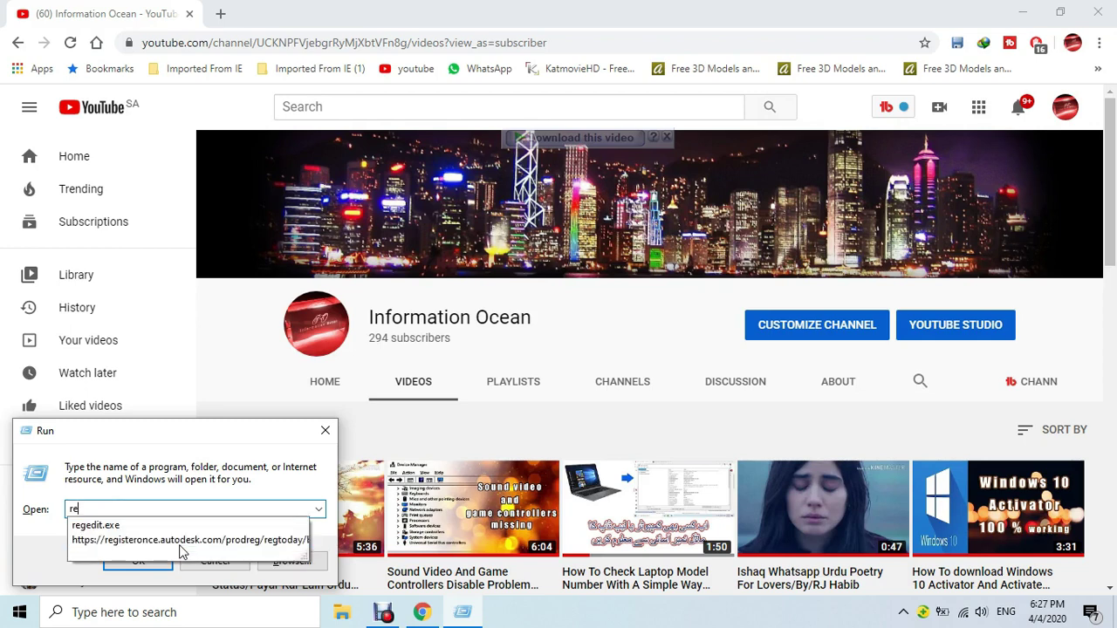
type("gedit")
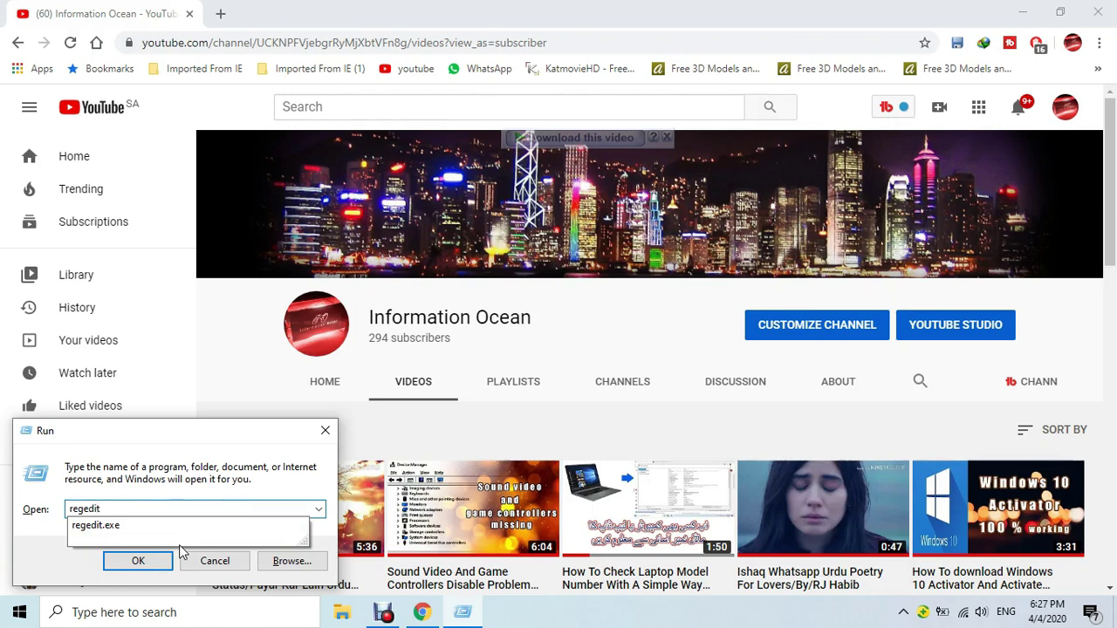
type(".exe")
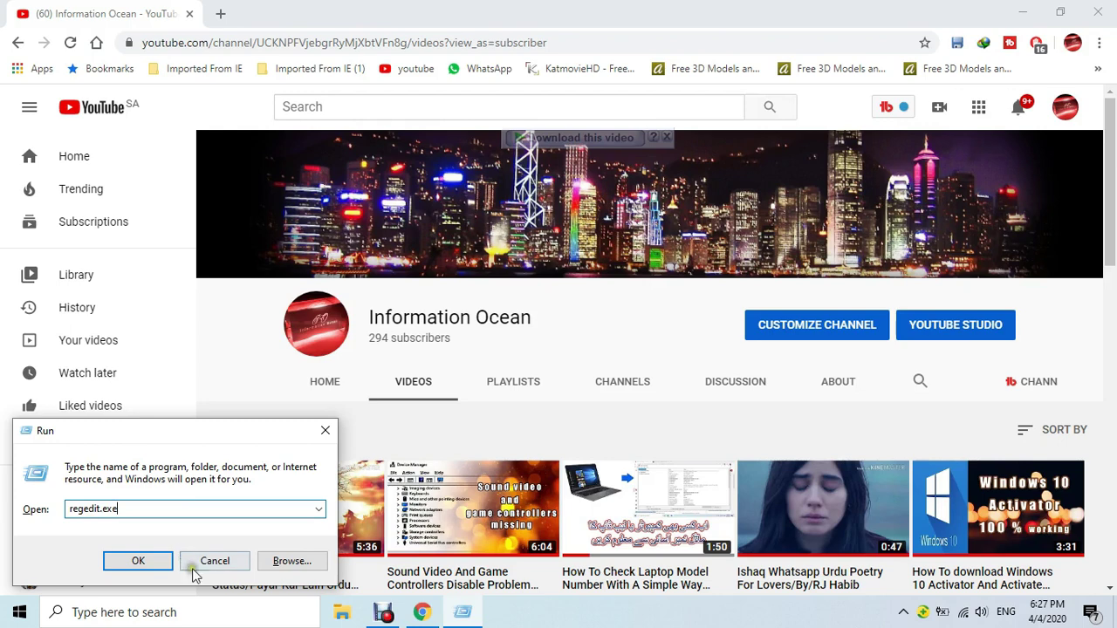
left_click(138, 563)
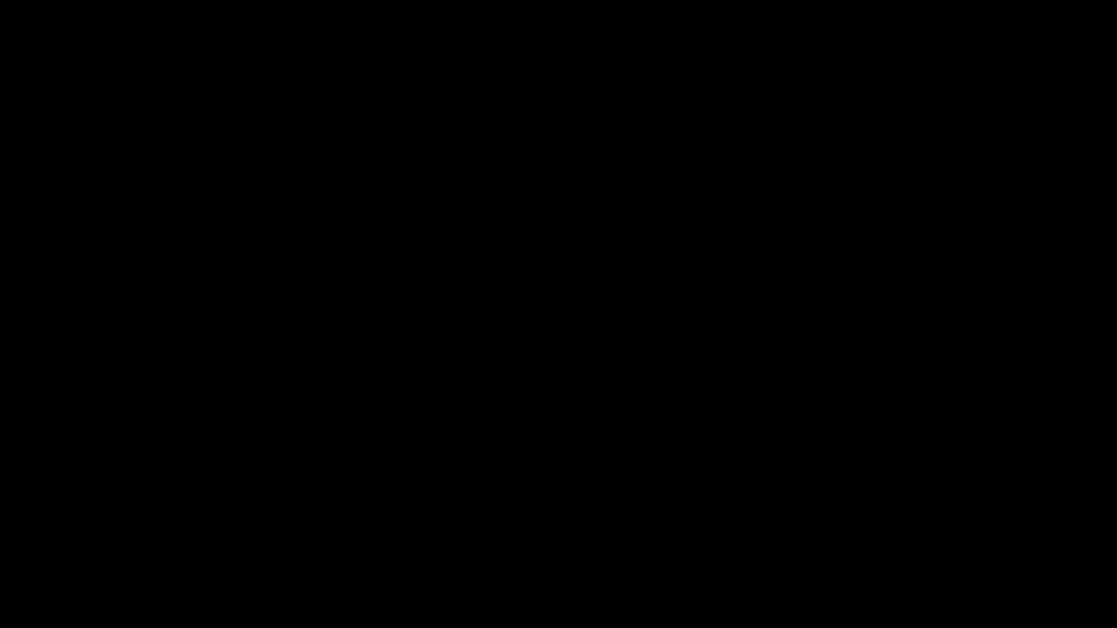
left_click(495, 415)
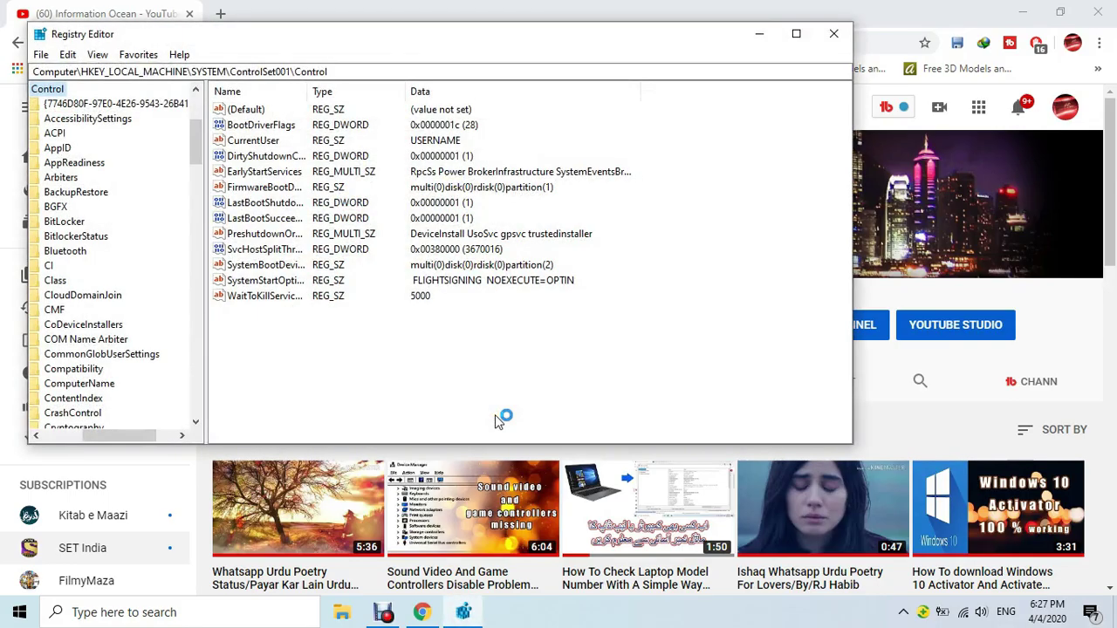
Collapse the ControlSet001, SYSTEM and HKEY_LOCAL_MACHINE branches so the registry tree shows only the root keys
scroll(67, 245, "up", 4)
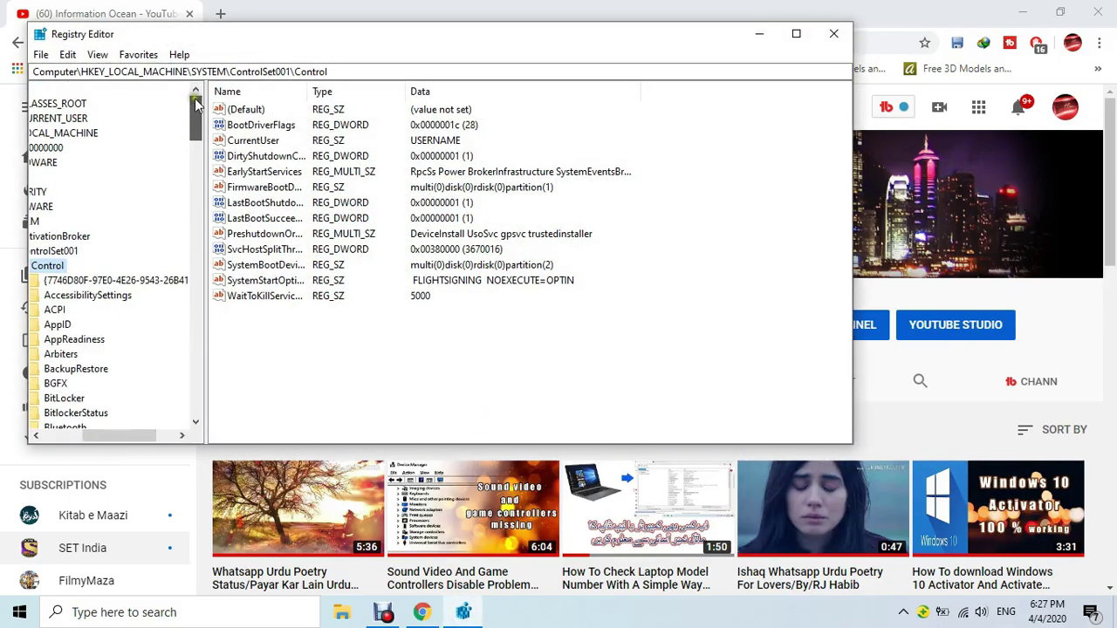
left_click_drag(148, 435, 26, 436)
left_click(90, 266)
left_click(77, 250)
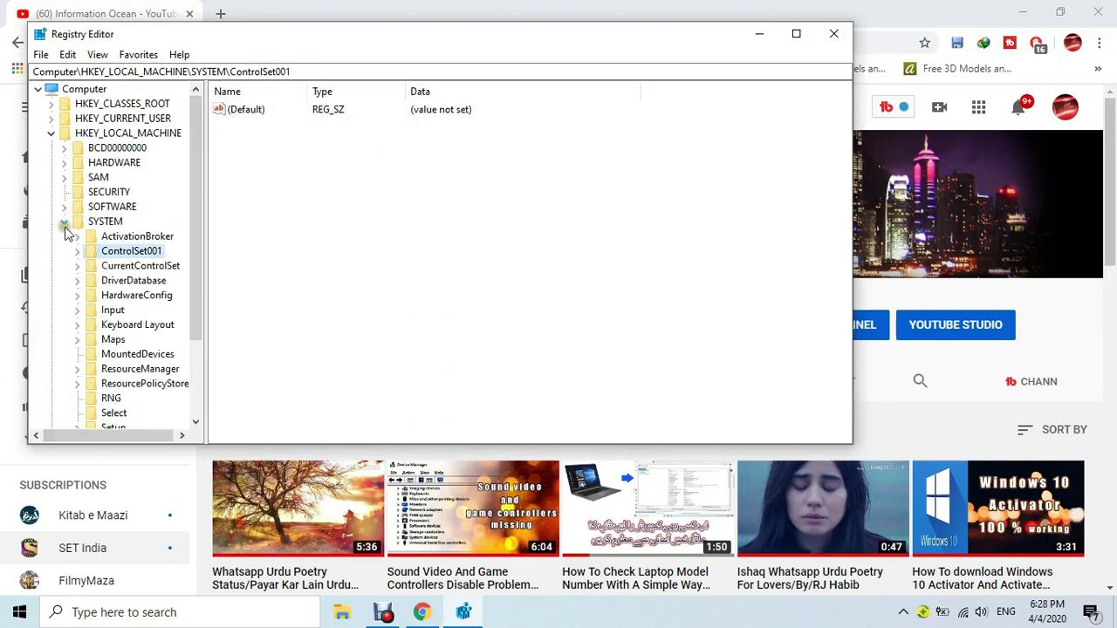
left_click(64, 220)
left_click(52, 133)
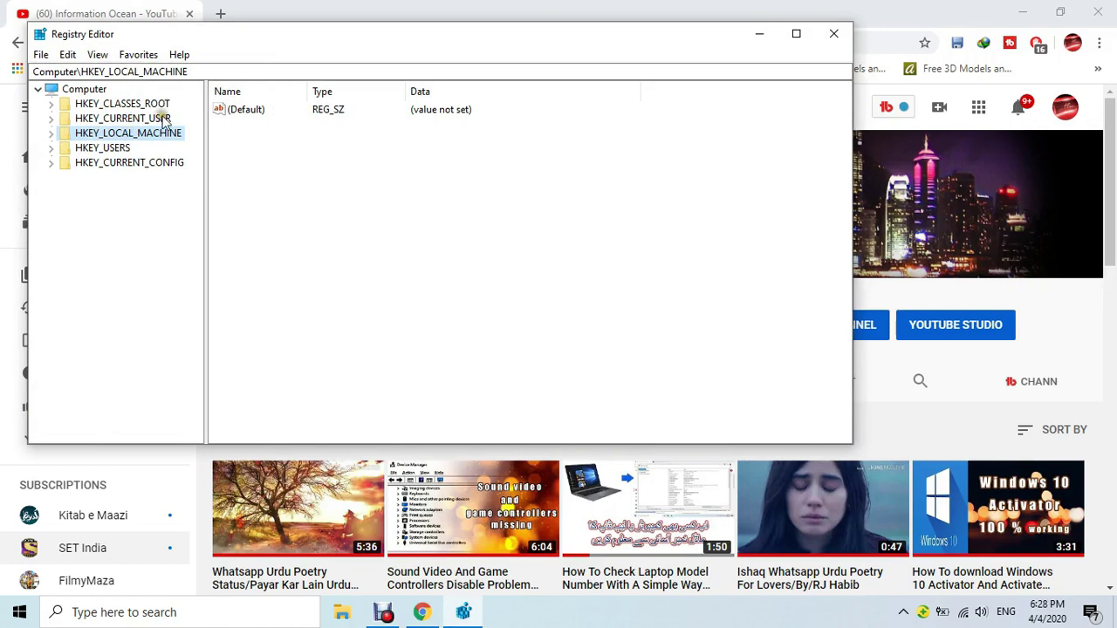
Examine the values of the HKEY_LOCAL_MACHINE\SYSTEM\ControlSet001\Control registry key and close the Registry Editor
left_click(51, 136)
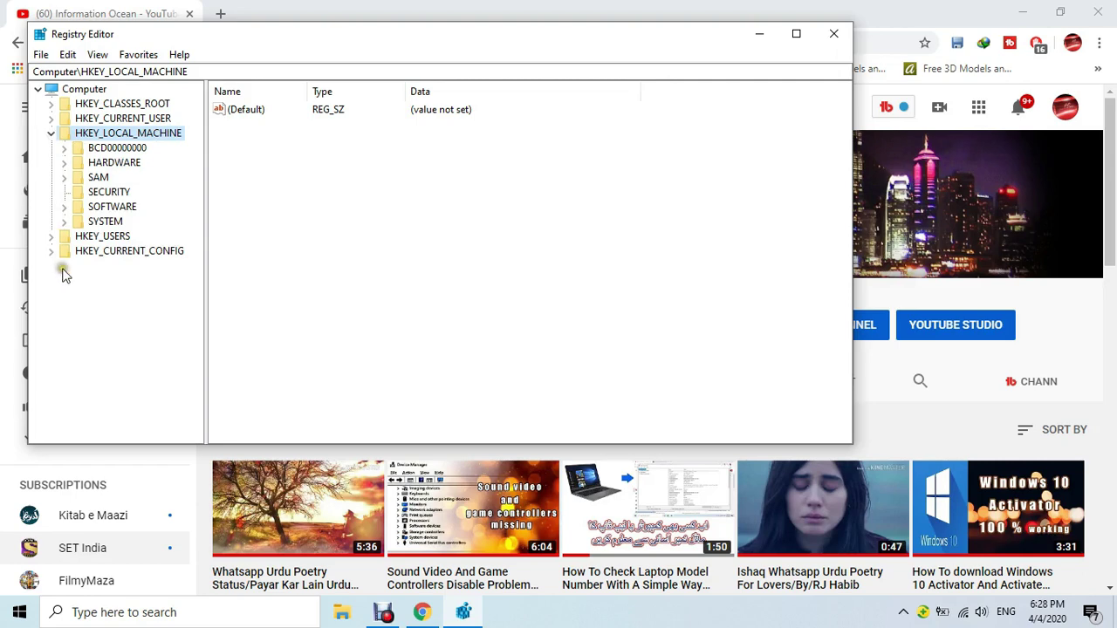
left_click(63, 222)
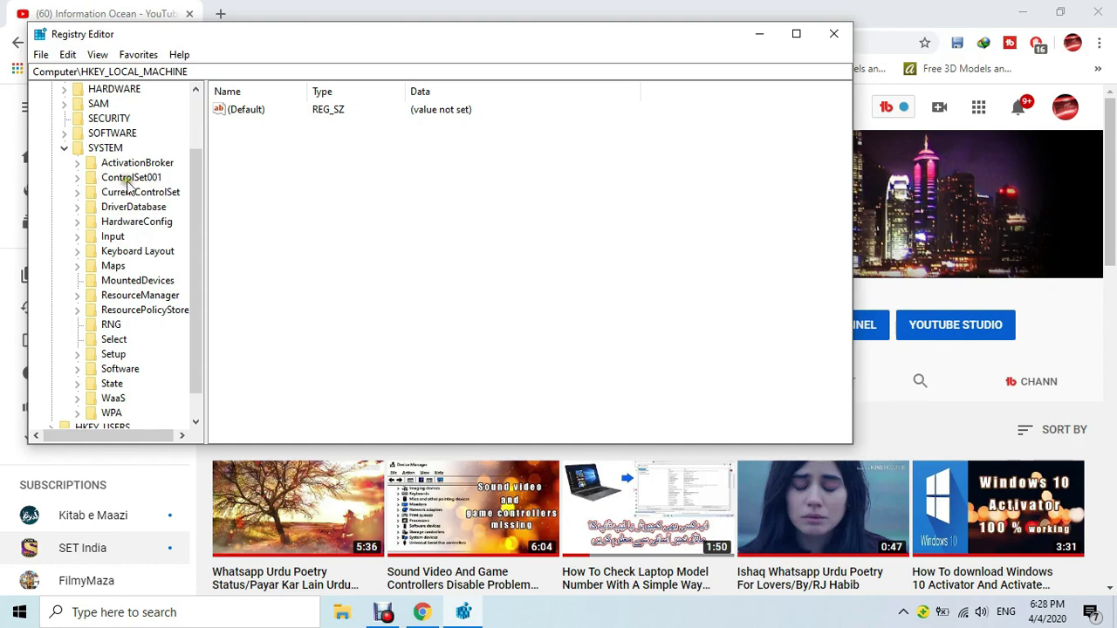
left_click(77, 178)
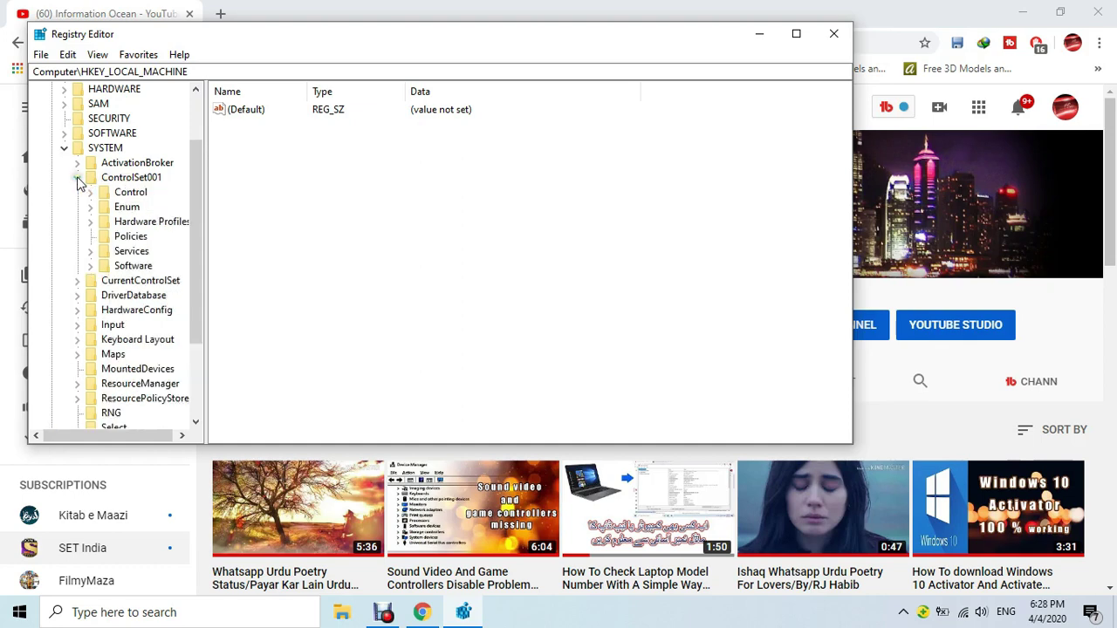
left_click(121, 192)
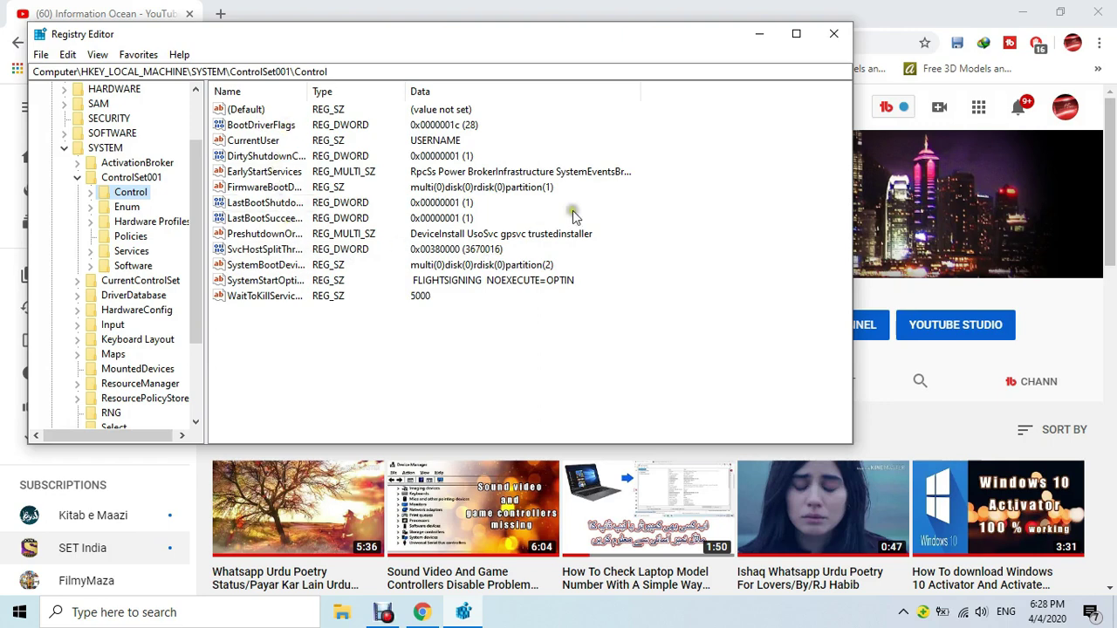
left_click(836, 34)
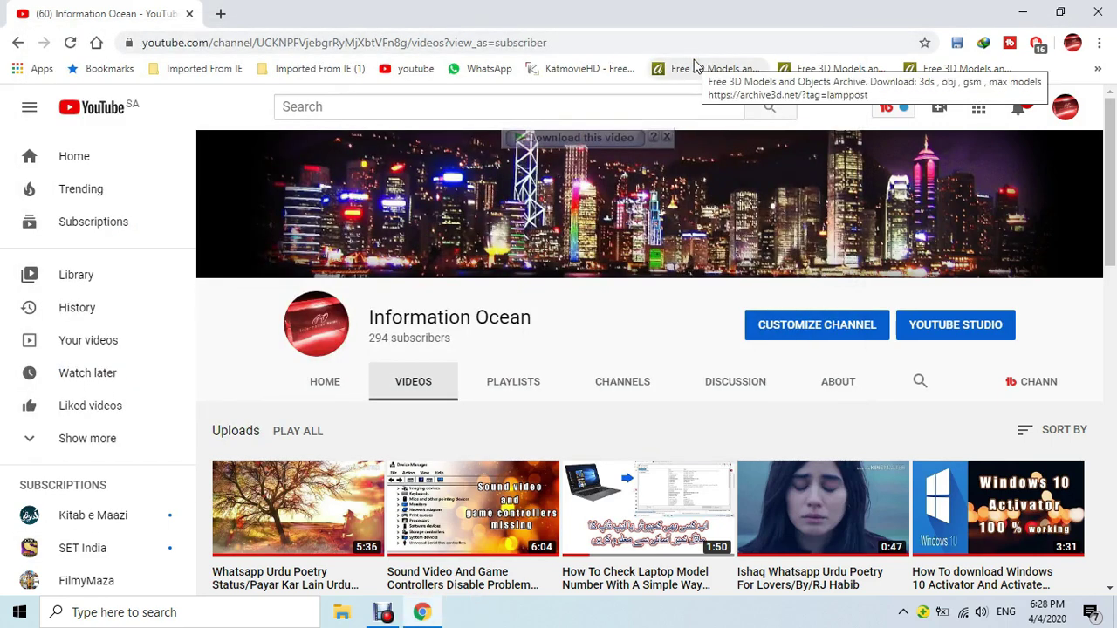